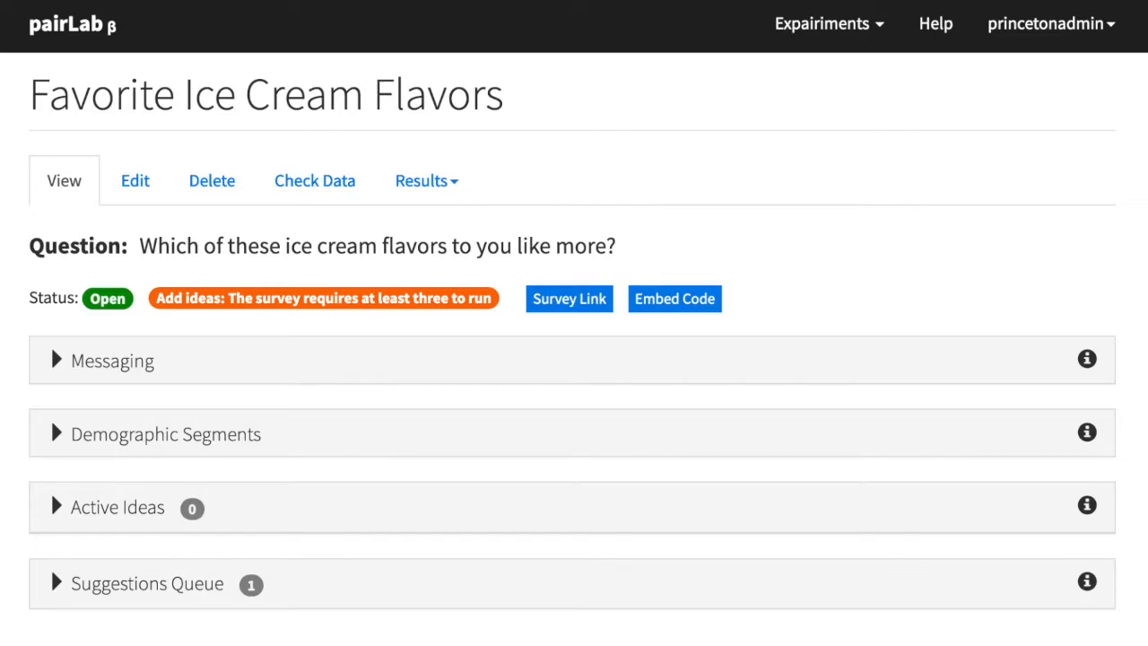
# Enter Vanilla, Chocolate and Strawberry as new ideas, one per line, for the survey's Active Ideas
pyautogui.click(106, 300)
pyautogui.click(114, 509)
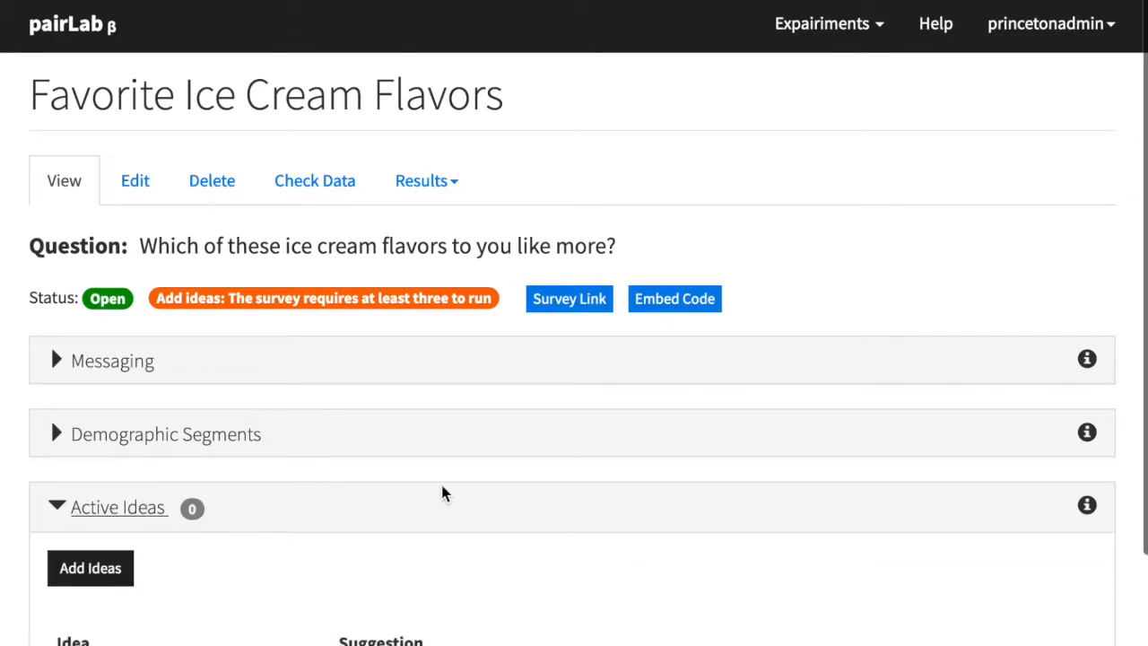
pyautogui.scroll(-3, 449, 489)
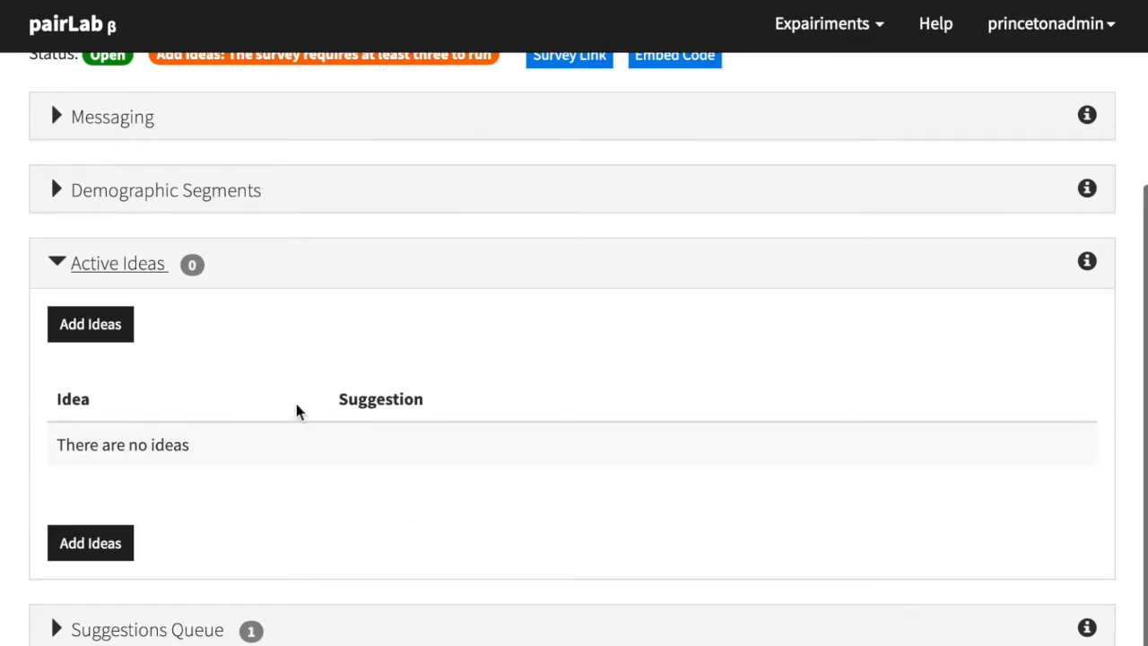
pyautogui.click(103, 332)
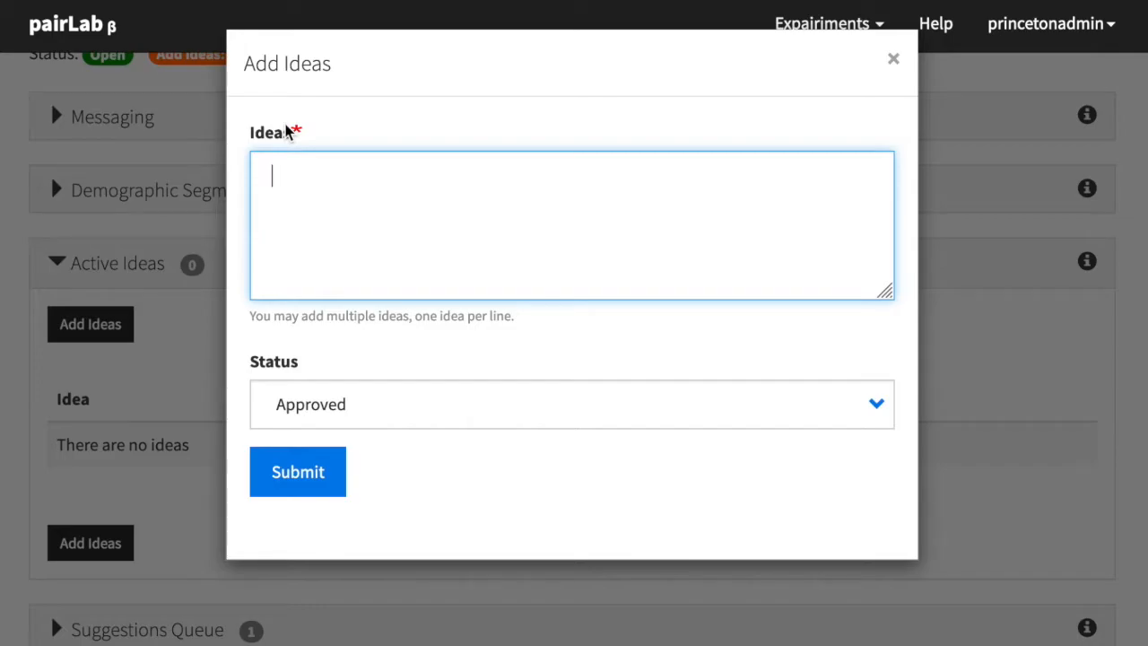
pyautogui.write('Vanilla')
pyautogui.press('Return')
pyautogui.write('Chocolate')
pyautogui.press('Return')
pyautogui.write('Strawberry')
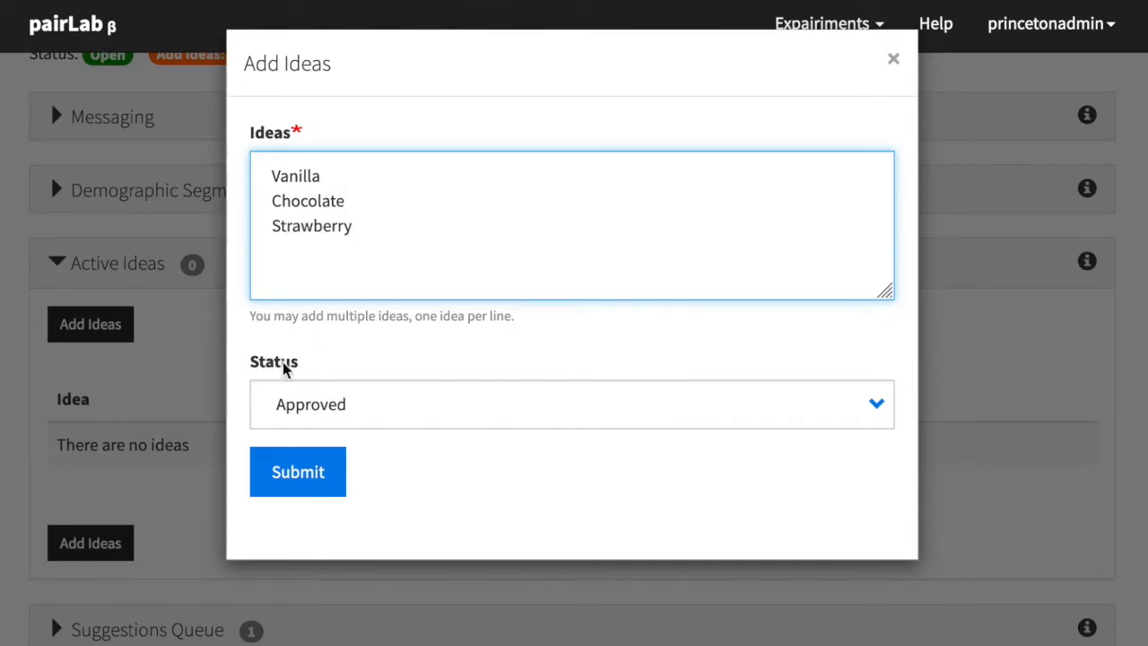
# Keep the new ideas' status as Approved and submit them to the survey
pyautogui.click(359, 415)
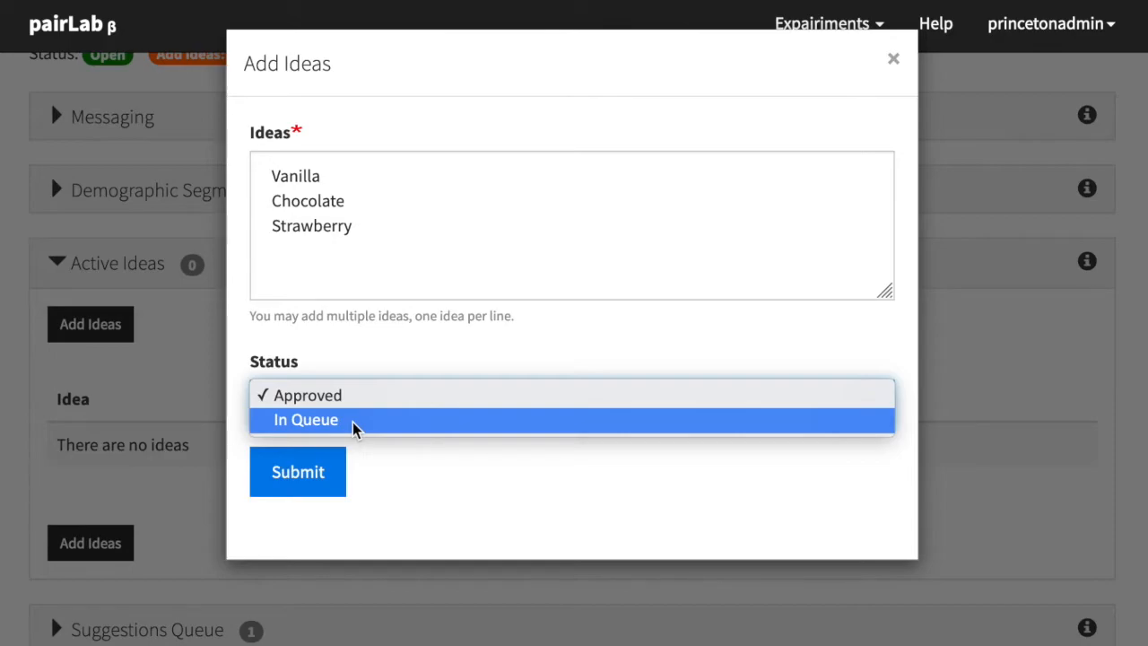
pyautogui.click(302, 475)
pyautogui.click(305, 481)
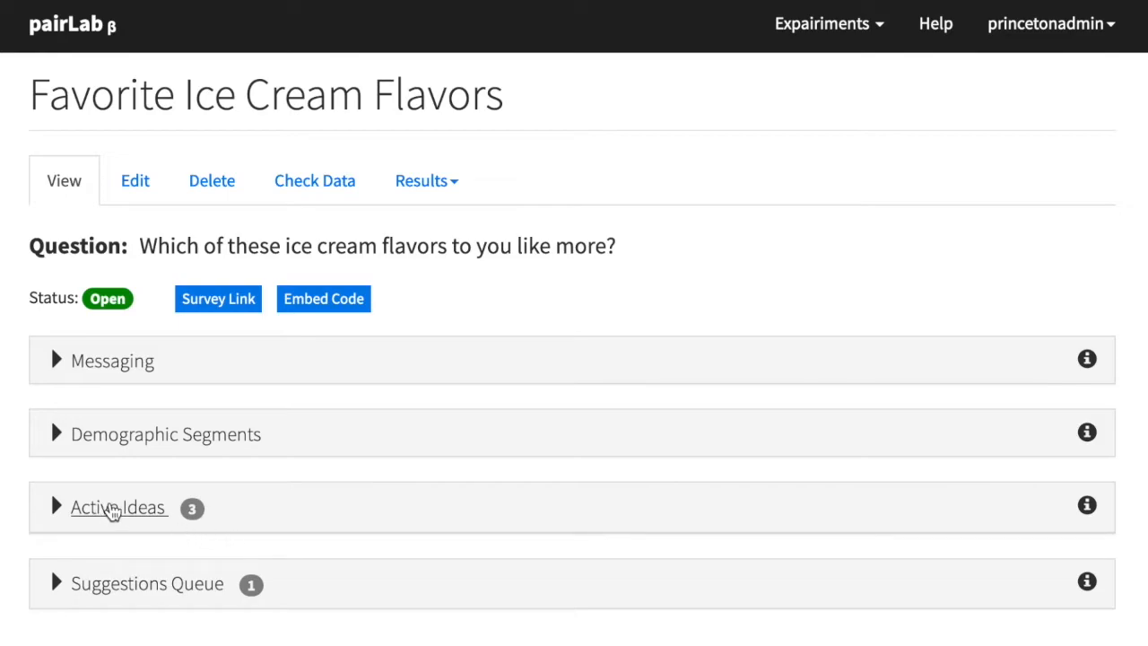
# Review the Vanilla active idea's edit form and its status choices, closing it without saving
pyautogui.click(117, 508)
pyautogui.scroll(-3, 464, 444)
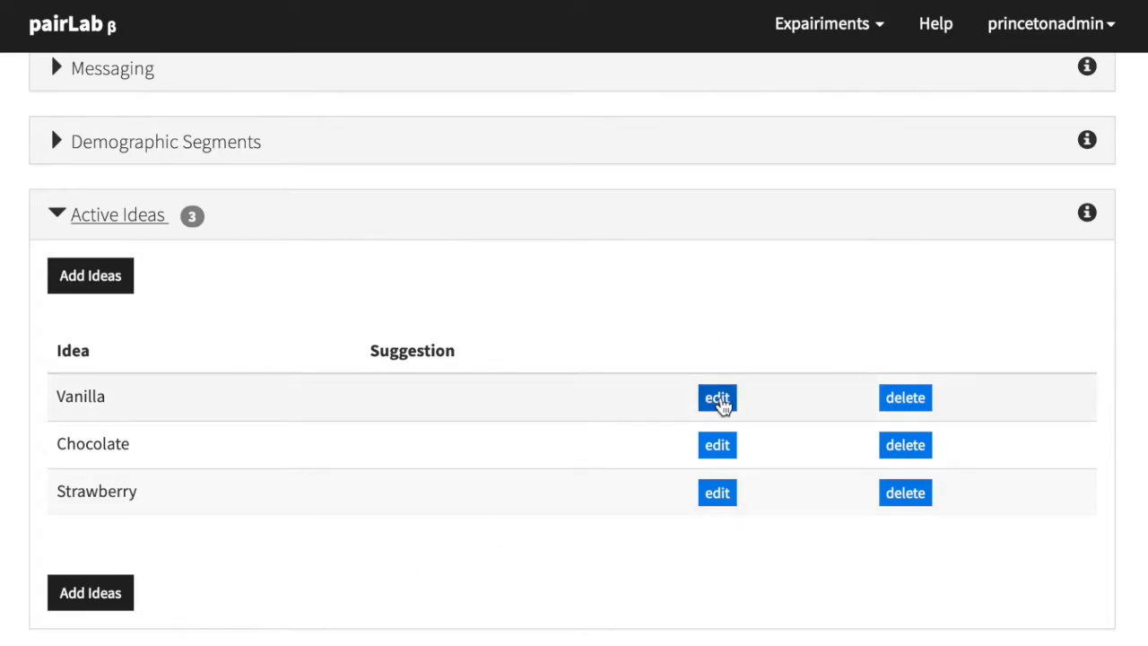
pyautogui.click(718, 400)
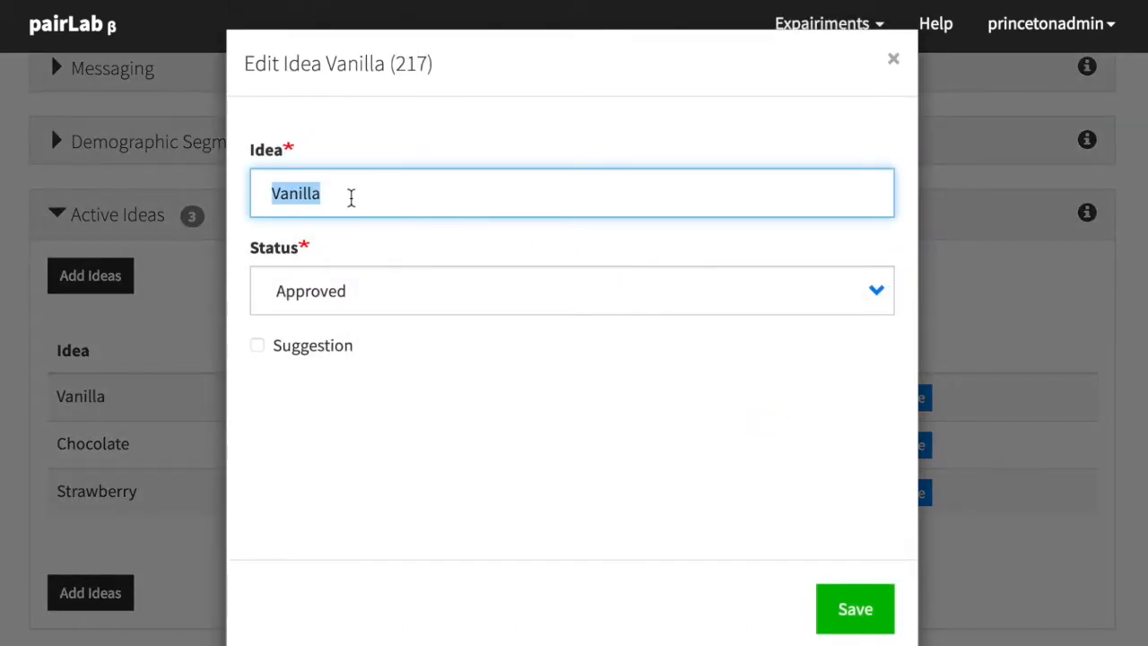
pyautogui.click(351, 197)
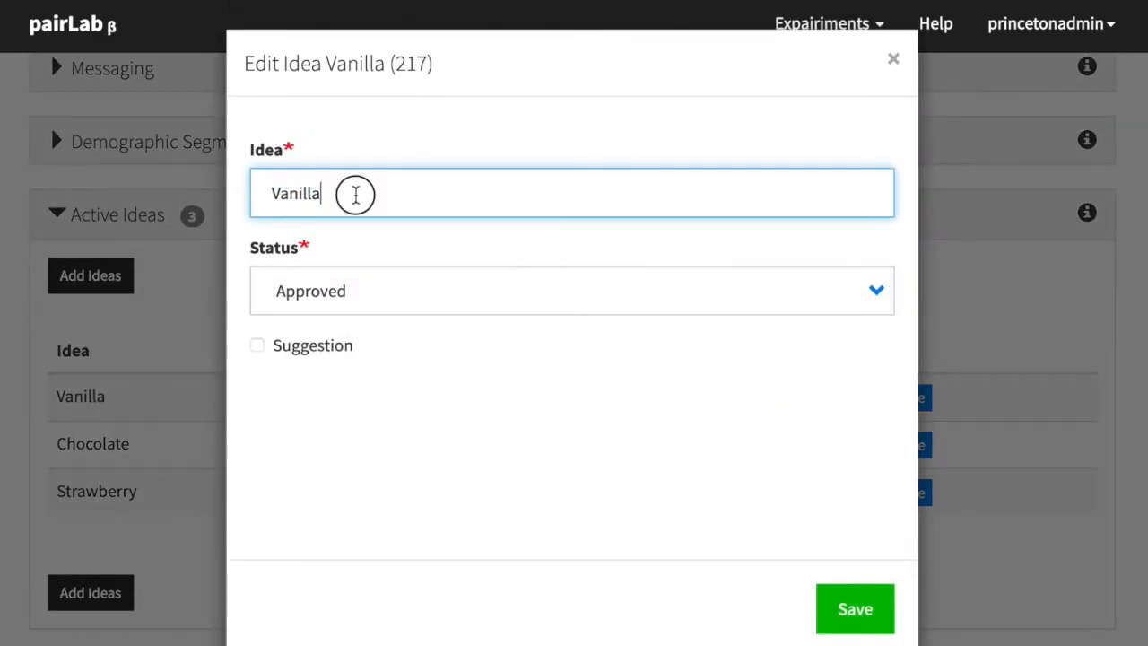
pyautogui.click(384, 300)
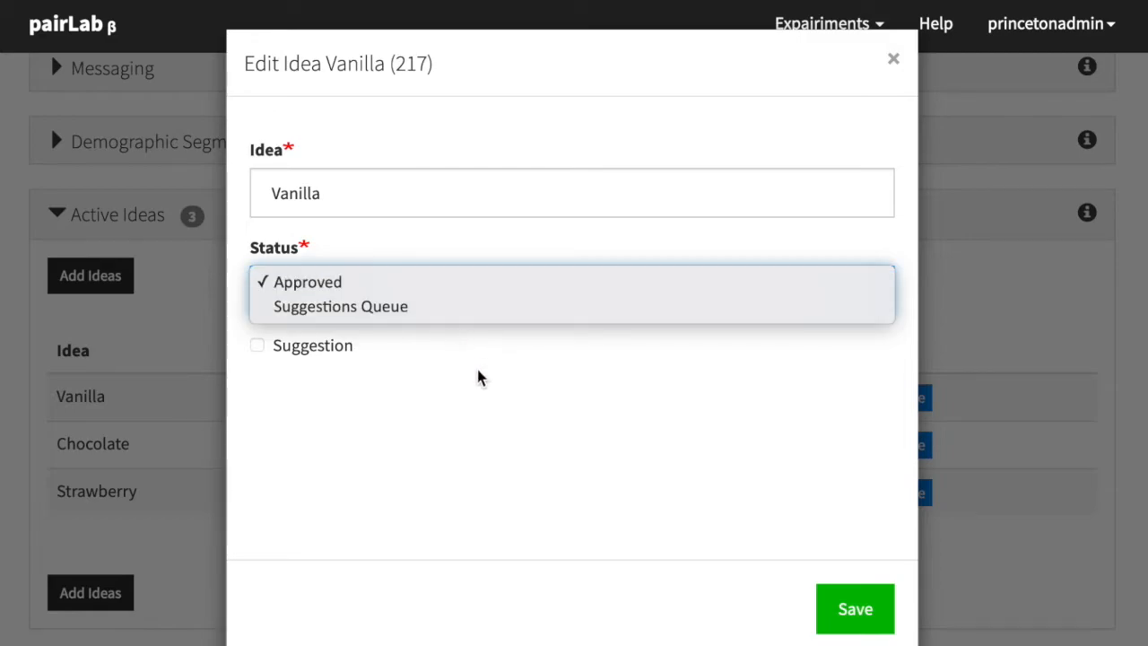
pyautogui.click(737, 501)
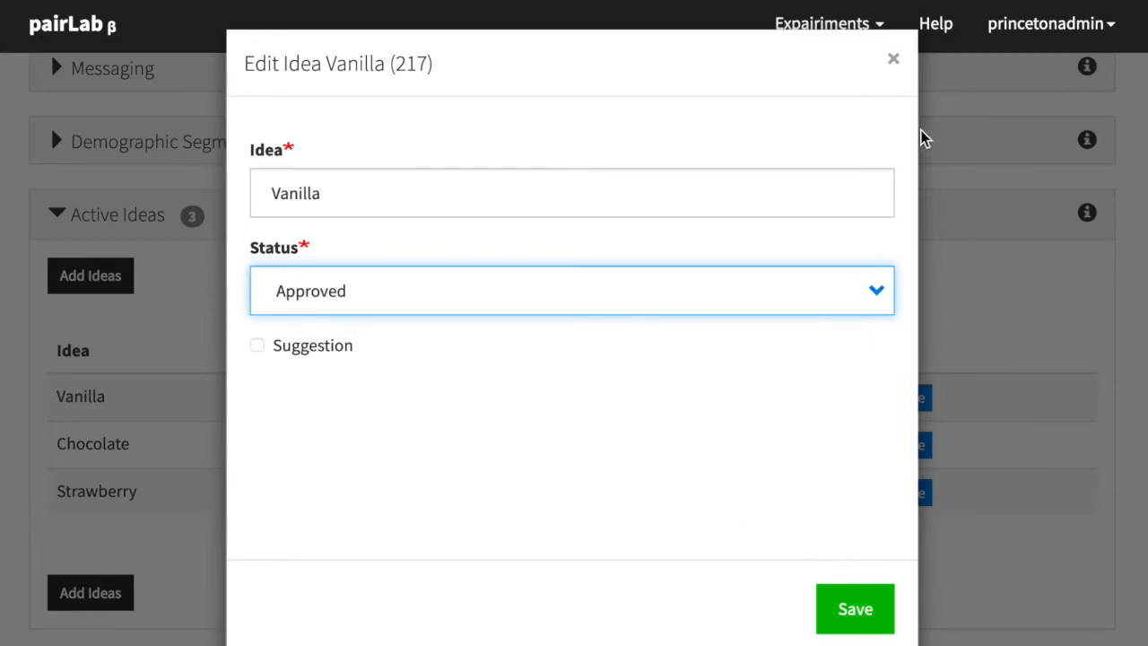
pyautogui.click(894, 61)
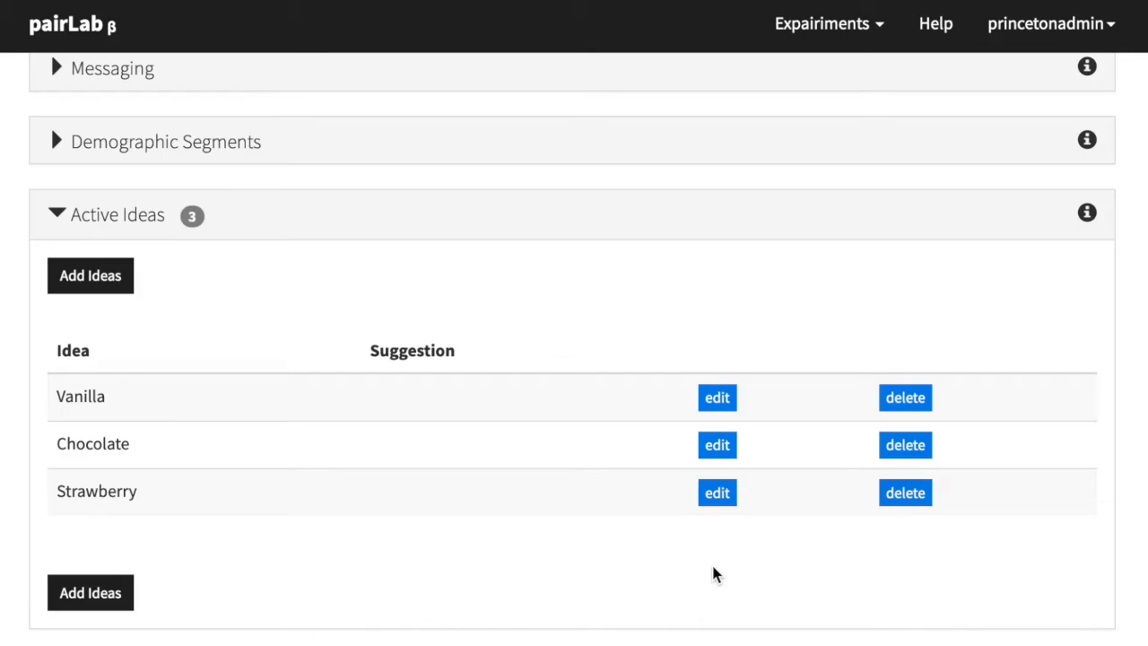
# Collapse Active Ideas and review the Mint Chocolate Chip entry in the Suggestions Queue, briefly selecting and deselecting it
pyautogui.click(114, 218)
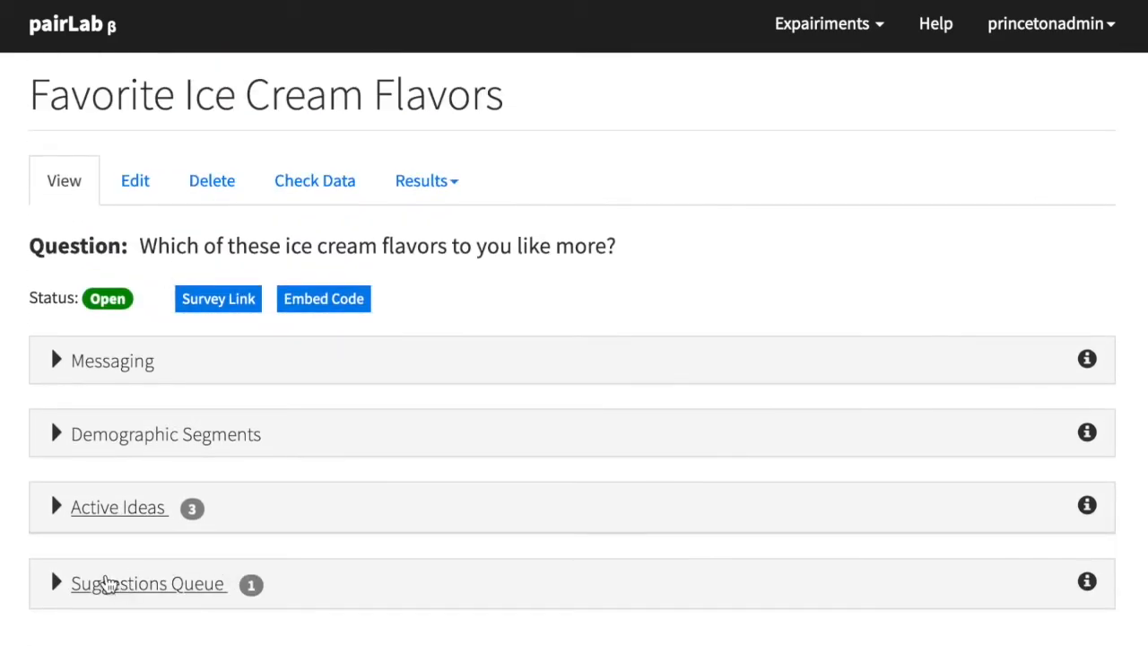
pyautogui.click(112, 588)
pyautogui.scroll(-3, 592, 470)
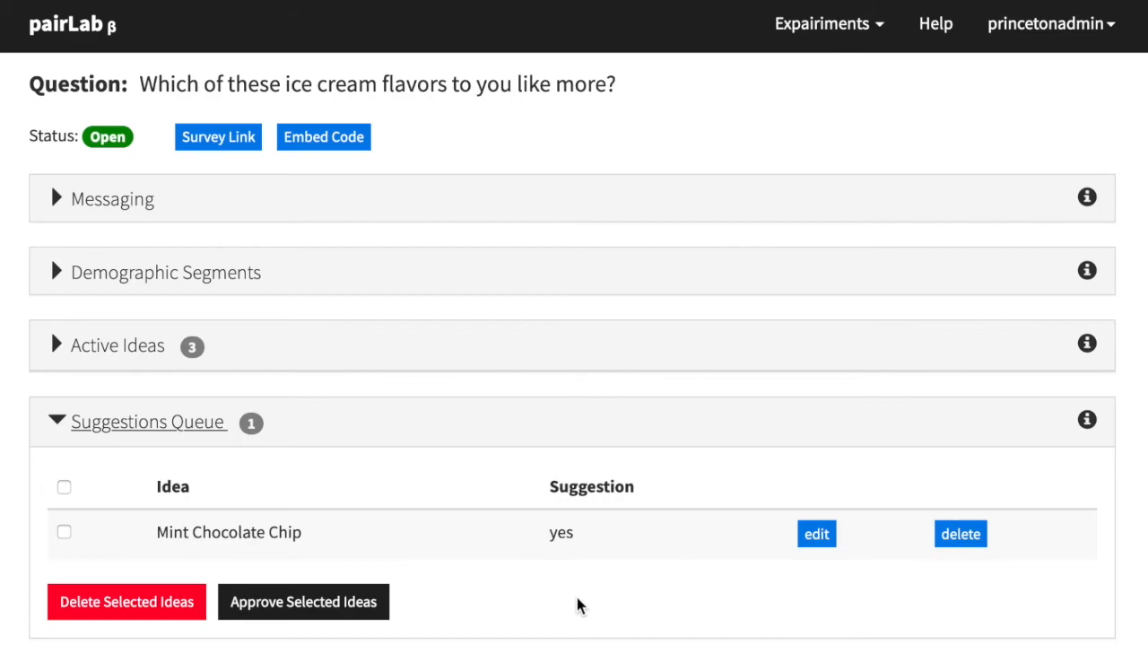
pyautogui.scroll(-1, 577, 597)
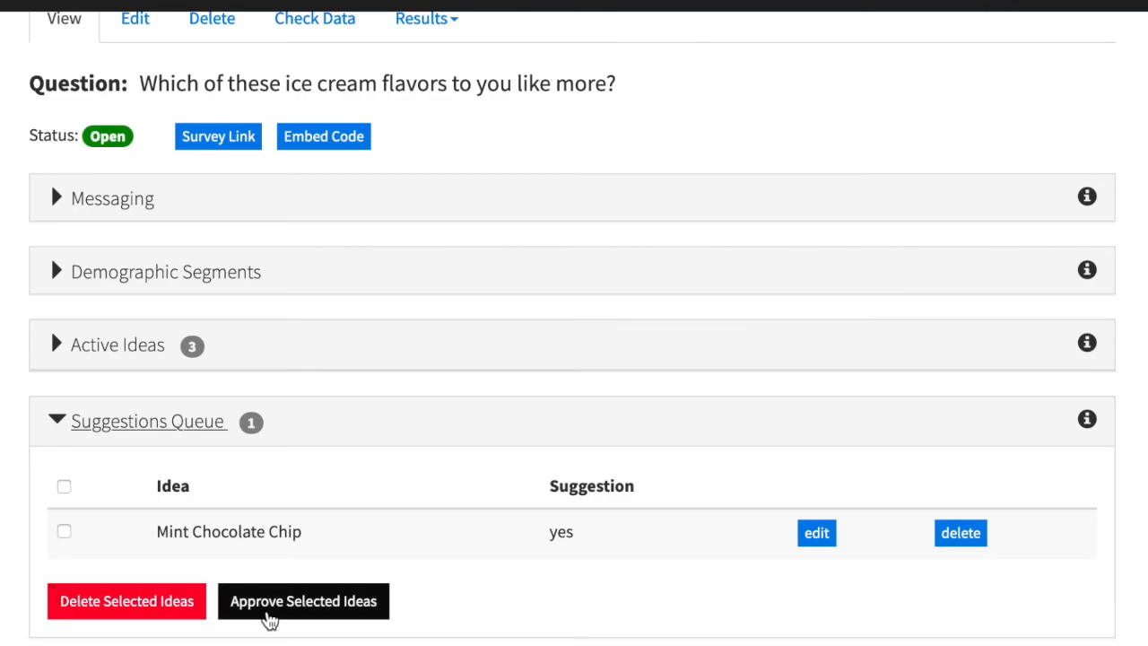
pyautogui.click(64, 532)
pyautogui.click(63, 532)
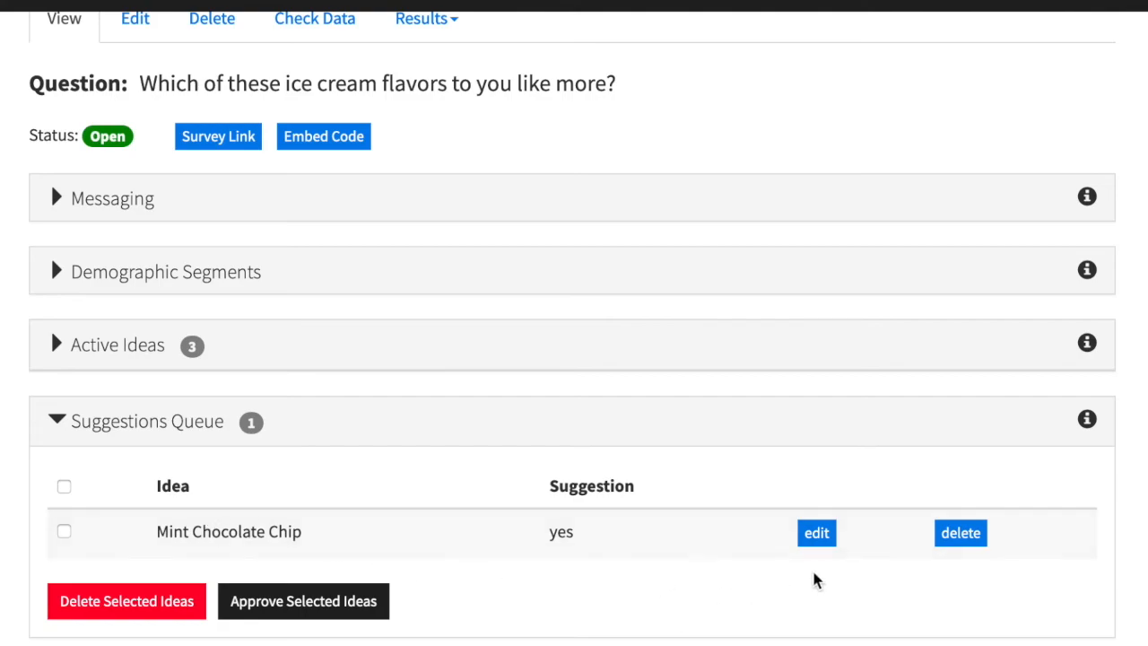
# Edit the queued Mint Chocolate Chip suggestion, changing its status to Approved, and save it
pyautogui.click(816, 533)
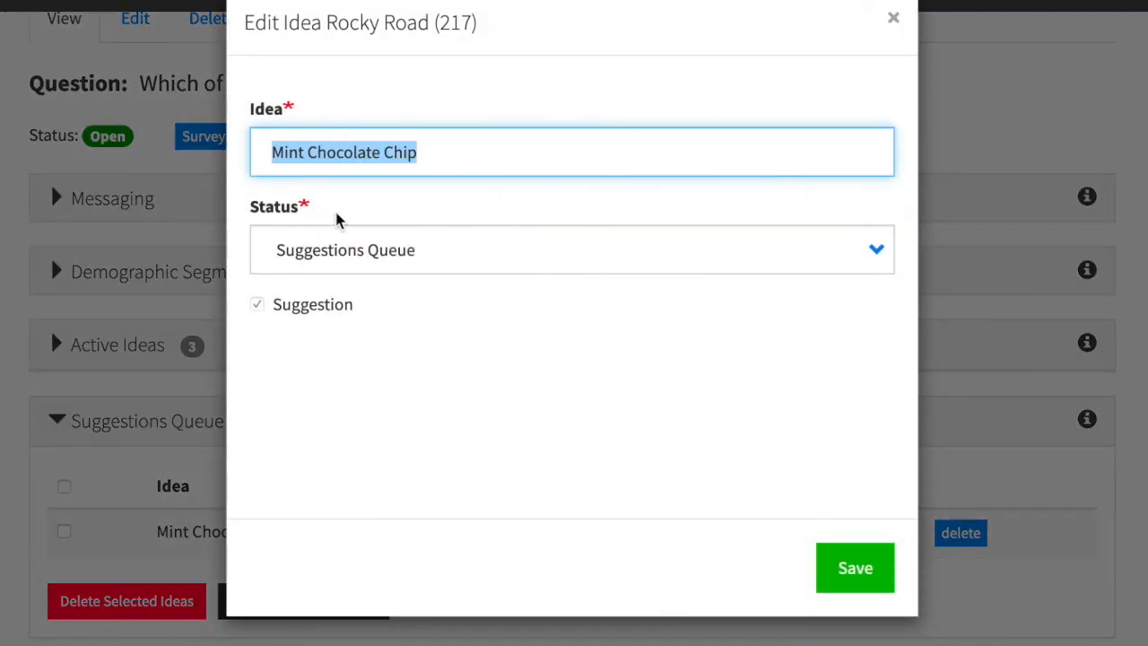
pyautogui.click(442, 250)
pyautogui.click(430, 222)
pyautogui.click(853, 567)
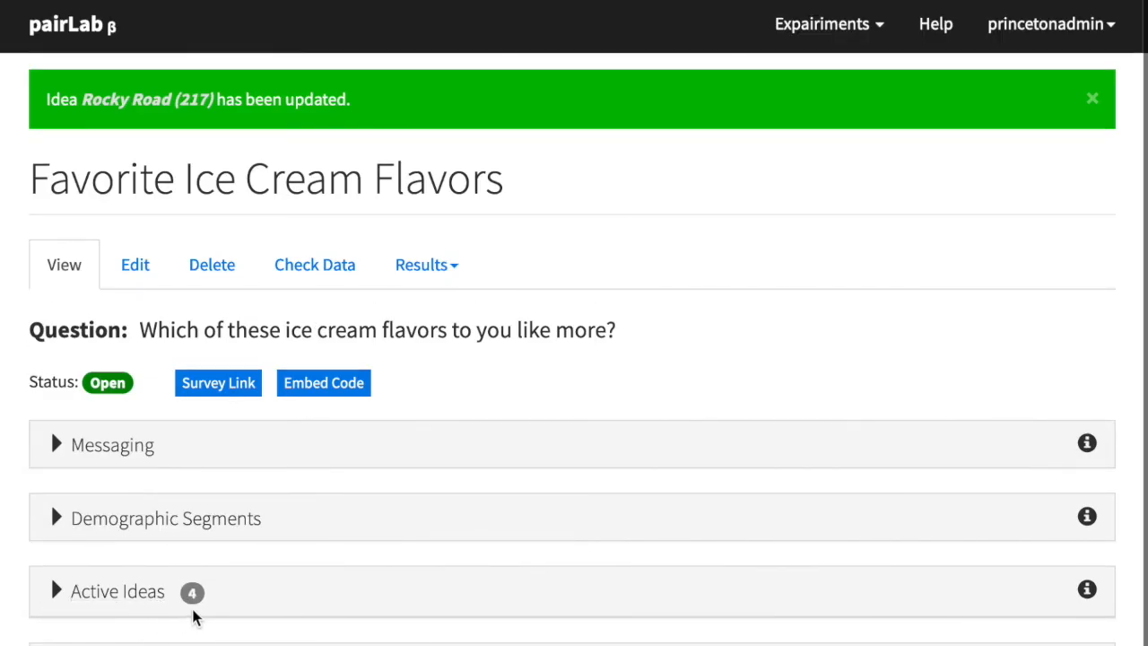
# Expand Active Ideas and check the list for the Mint Chocolate Chip idea
pyautogui.click(113, 596)
pyautogui.scroll(-3, 457, 572)
pyautogui.scroll(-5, 465, 569)
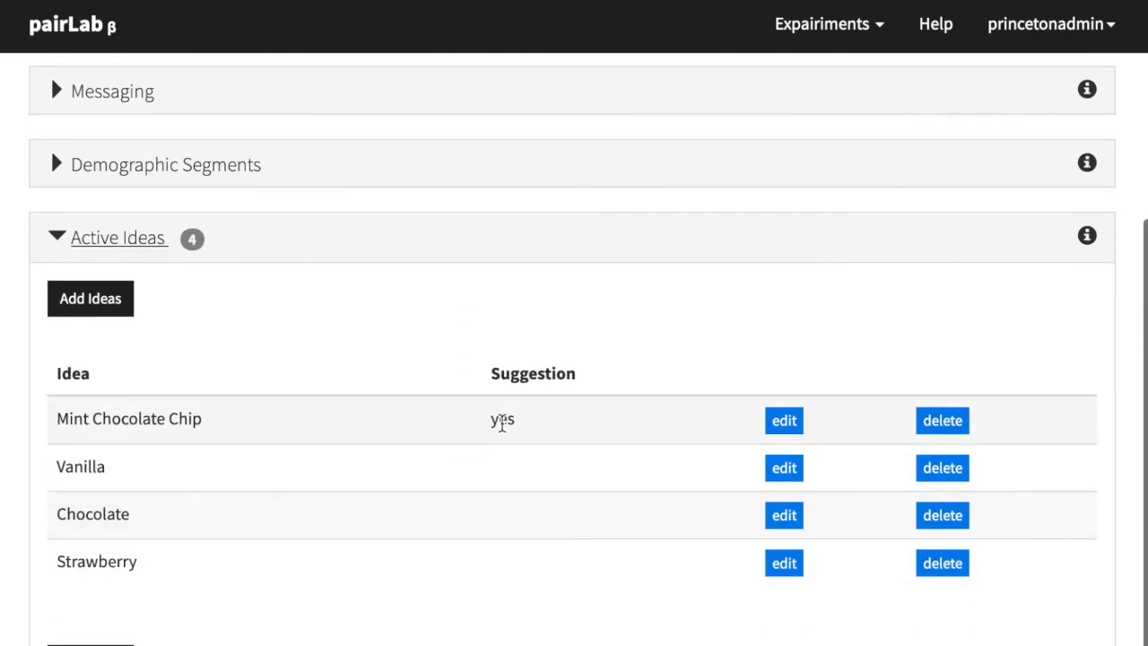